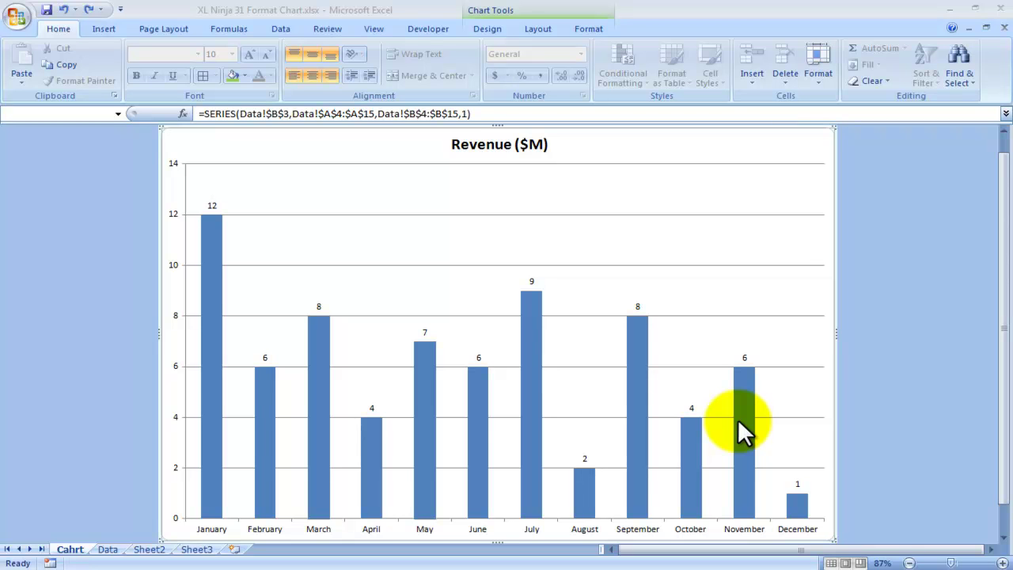
# Step: Select the revenue series, then narrow the selection to just the August bar (value 2)
pyautogui.click(899, 334)
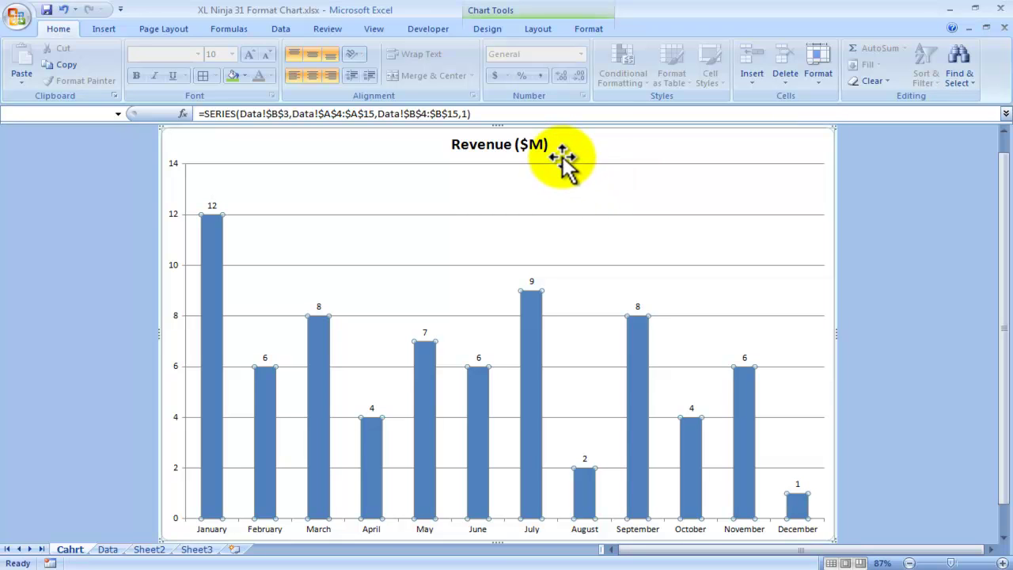
pyautogui.click(897, 213)
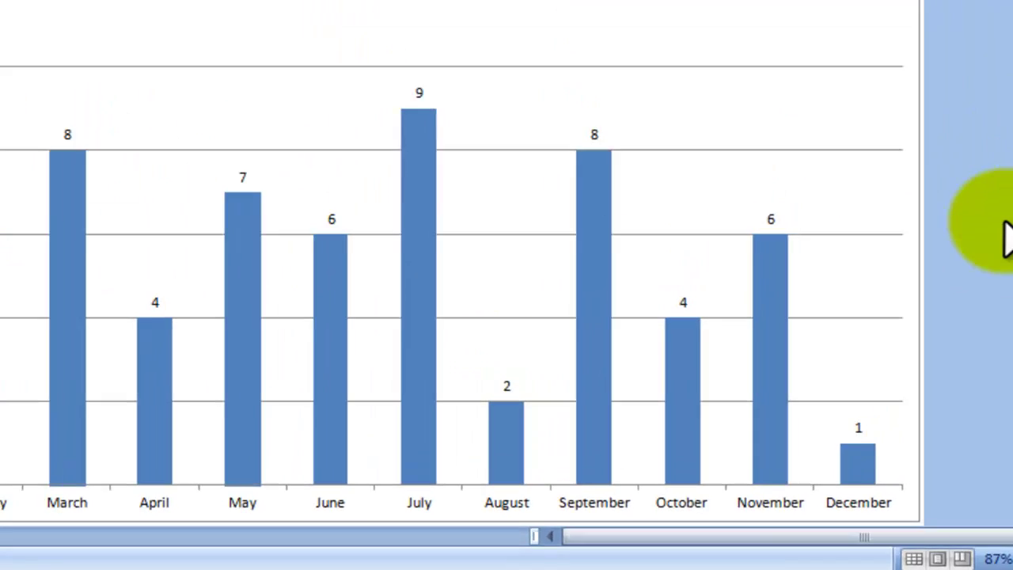
pyautogui.click(885, 356)
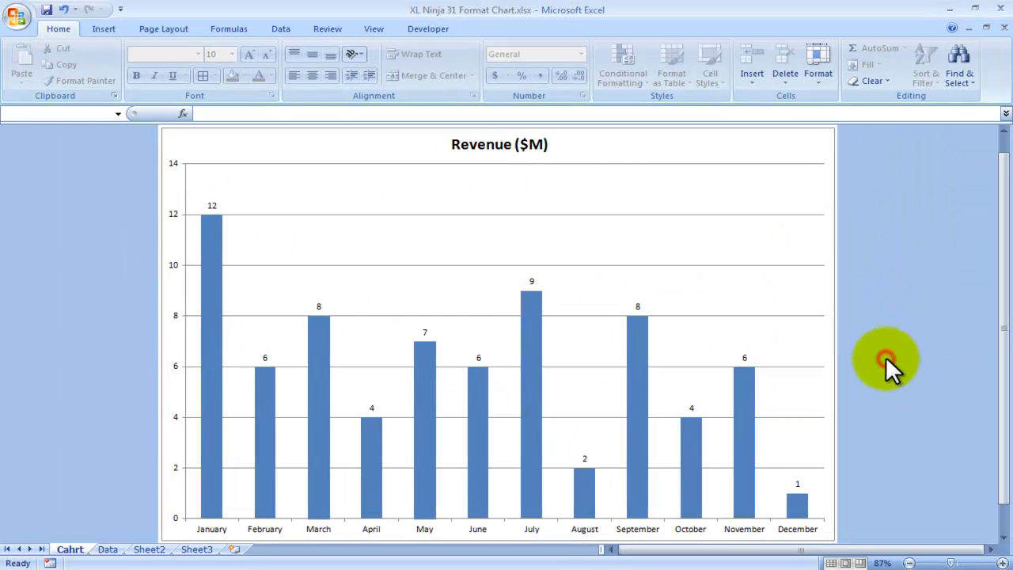
pyautogui.scroll(-1, 885, 356)
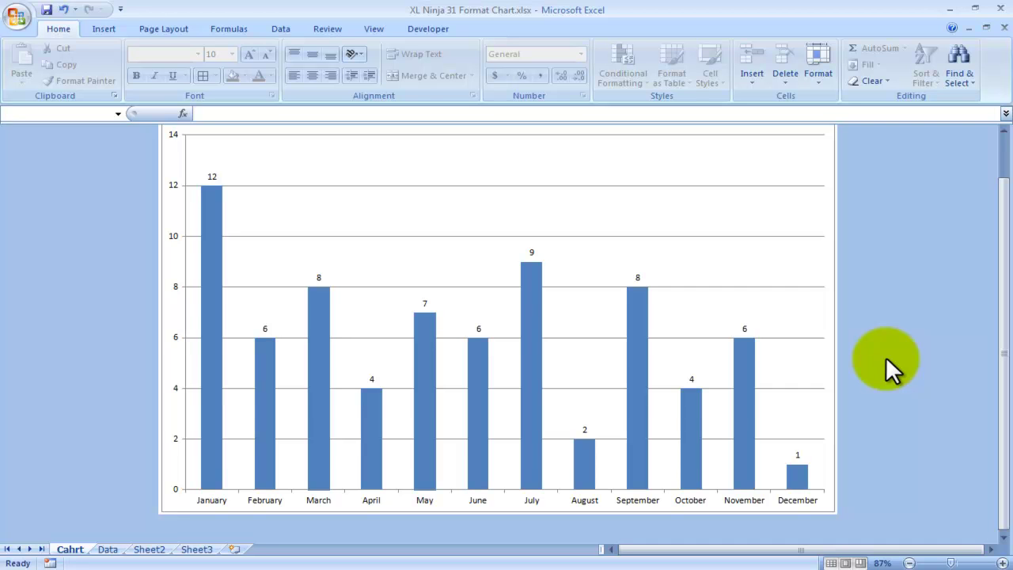
pyautogui.scroll(1, 885, 356)
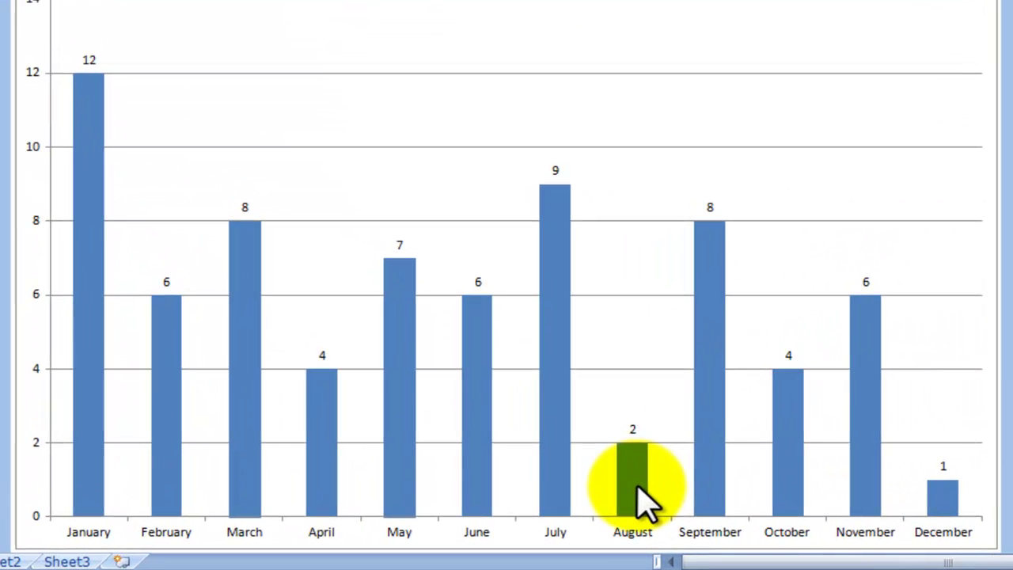
pyautogui.click(638, 484)
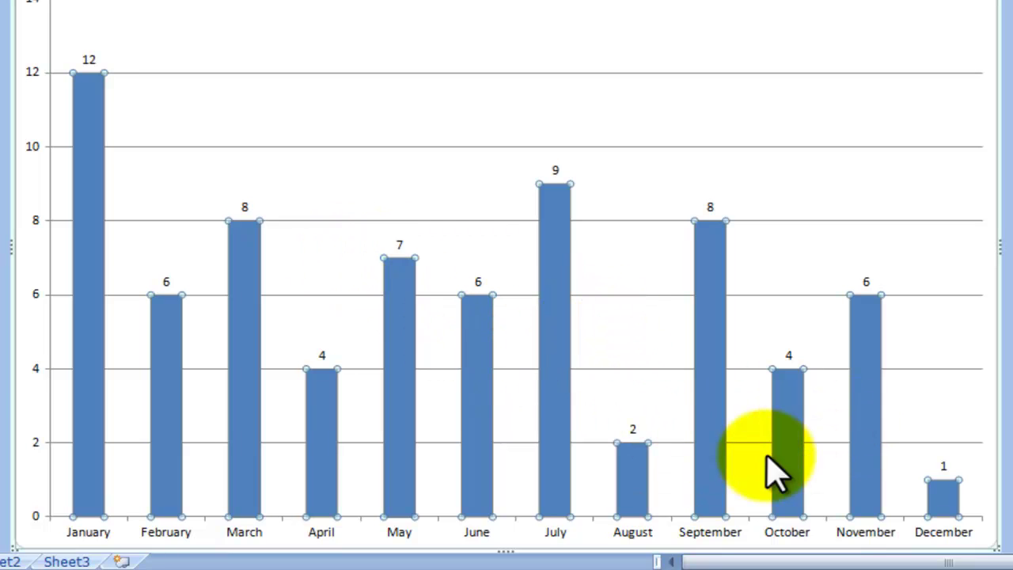
pyautogui.click(634, 486)
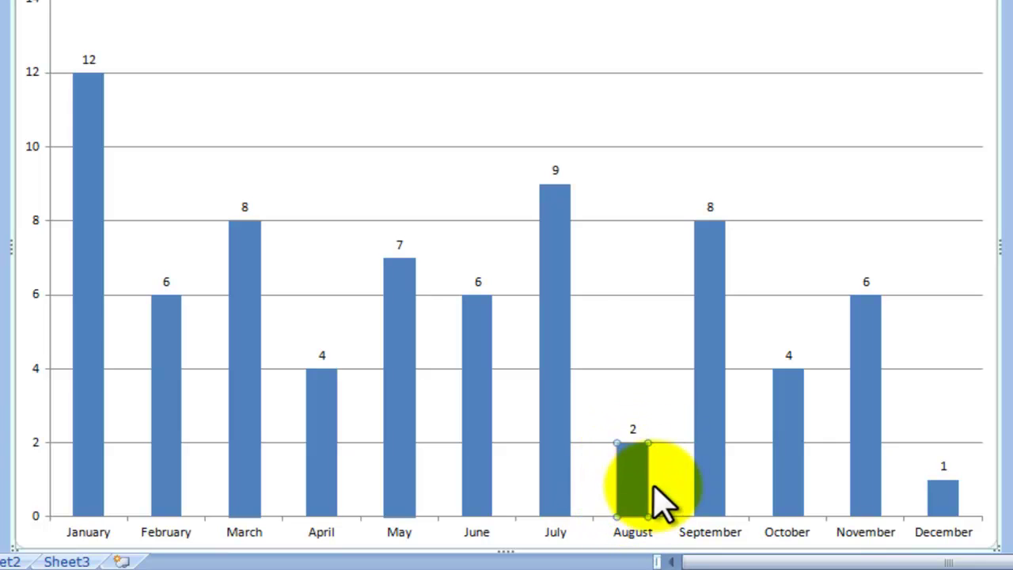
pyautogui.moveTo(635, 441); pyautogui.dragTo(633, 443)
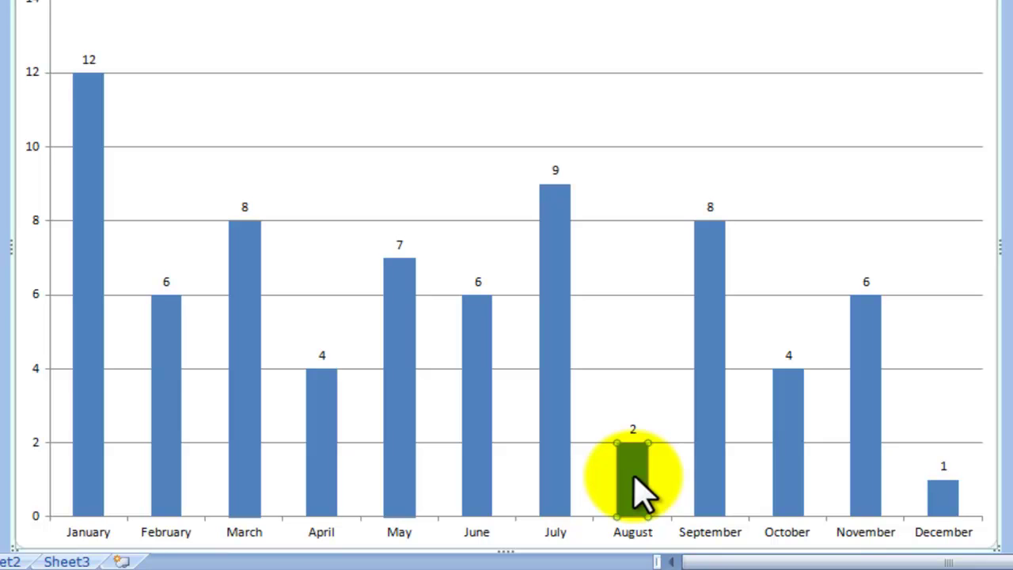
# Step: Give the August data point a solid red fill through Format Data Point
pyautogui.rightClick(641, 491)
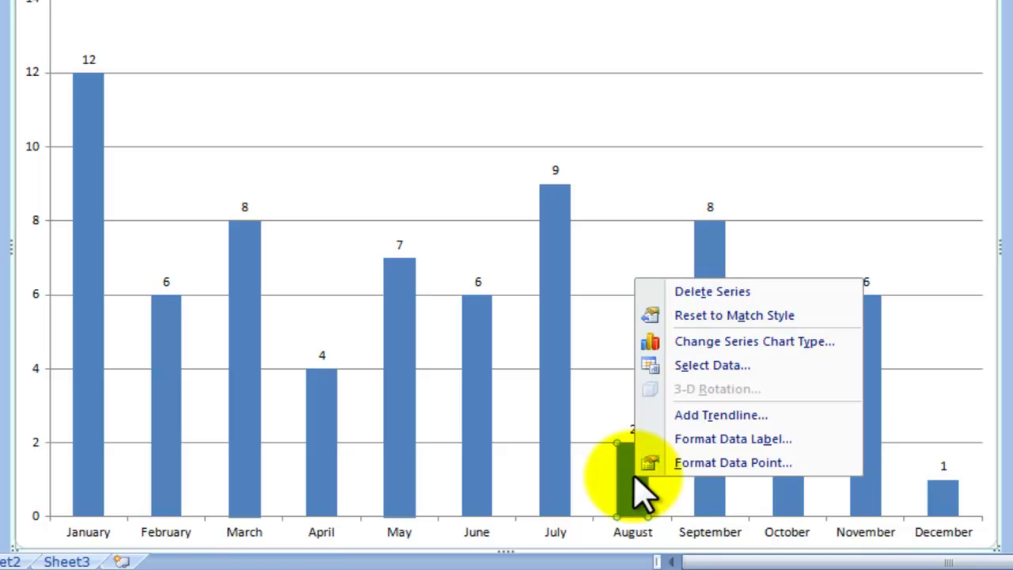
pyautogui.click(685, 463)
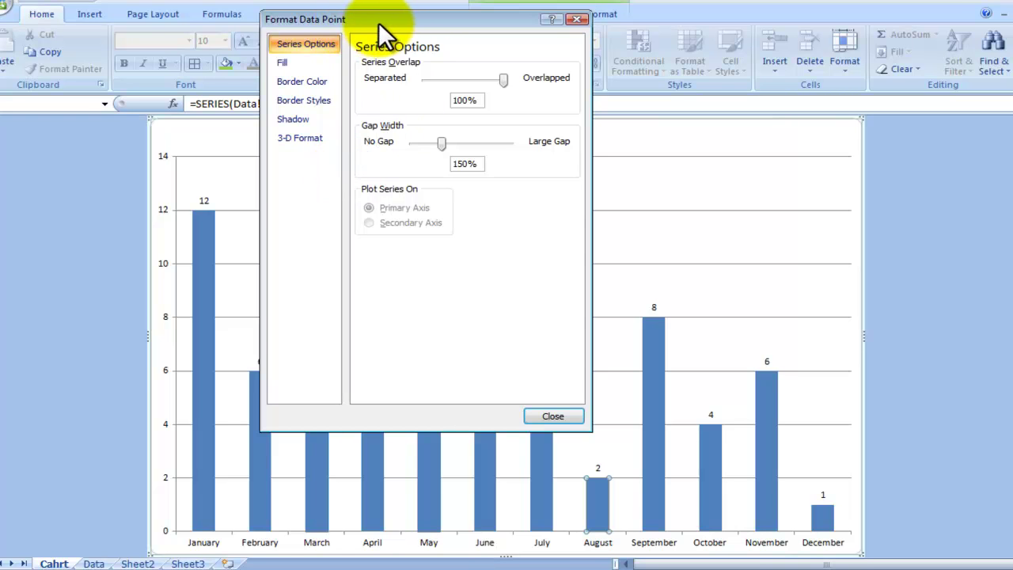
pyautogui.moveTo(380, 24); pyautogui.dragTo(281, 1)
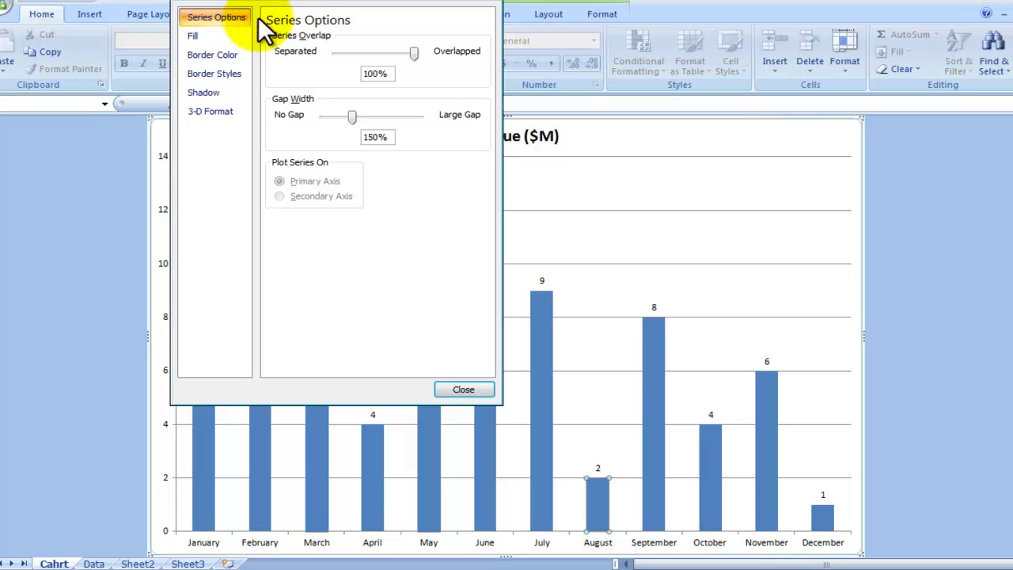
pyautogui.click(200, 38)
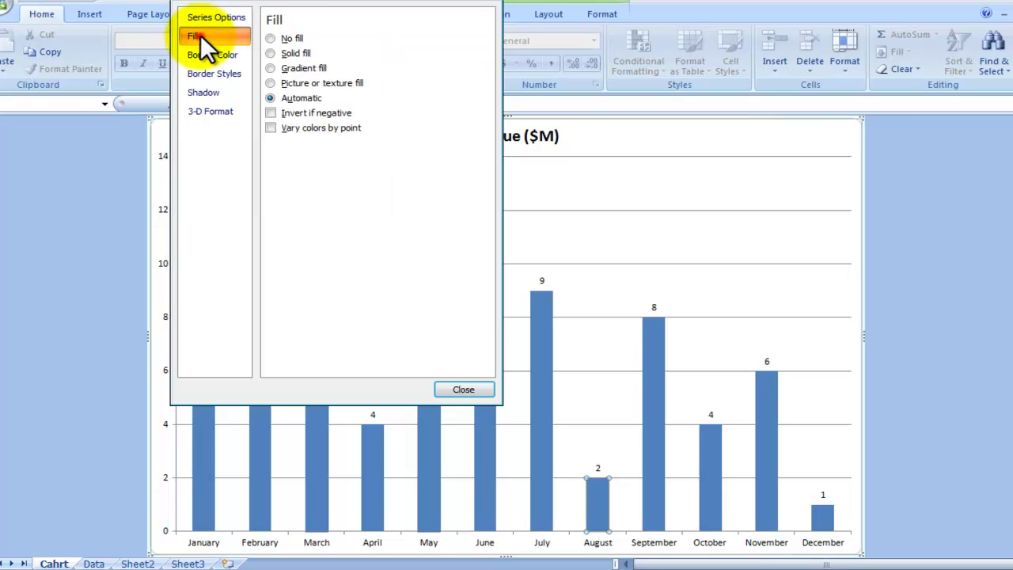
pyautogui.click(271, 53)
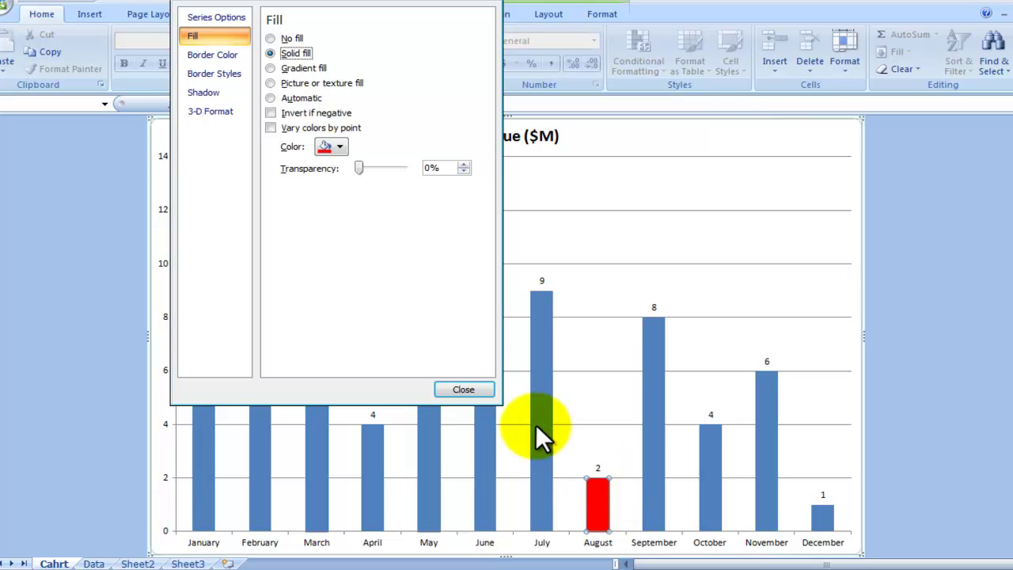
pyautogui.click(464, 389)
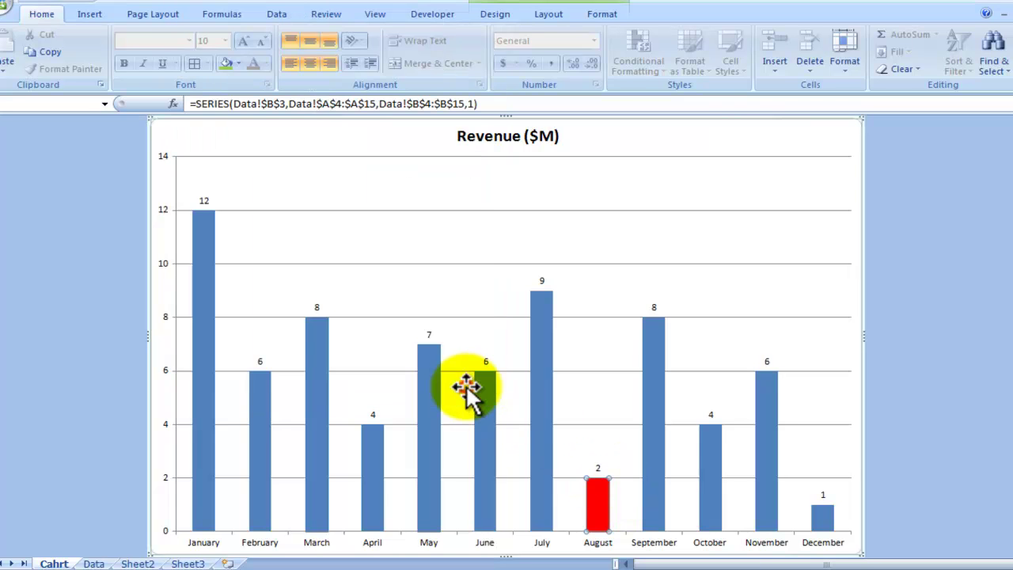
# Step: Deselect the chart, then select only the September bar as a single data point
pyautogui.click(938, 416)
pyautogui.scroll(-1, 937, 416)
pyautogui.scroll(1, 938, 415)
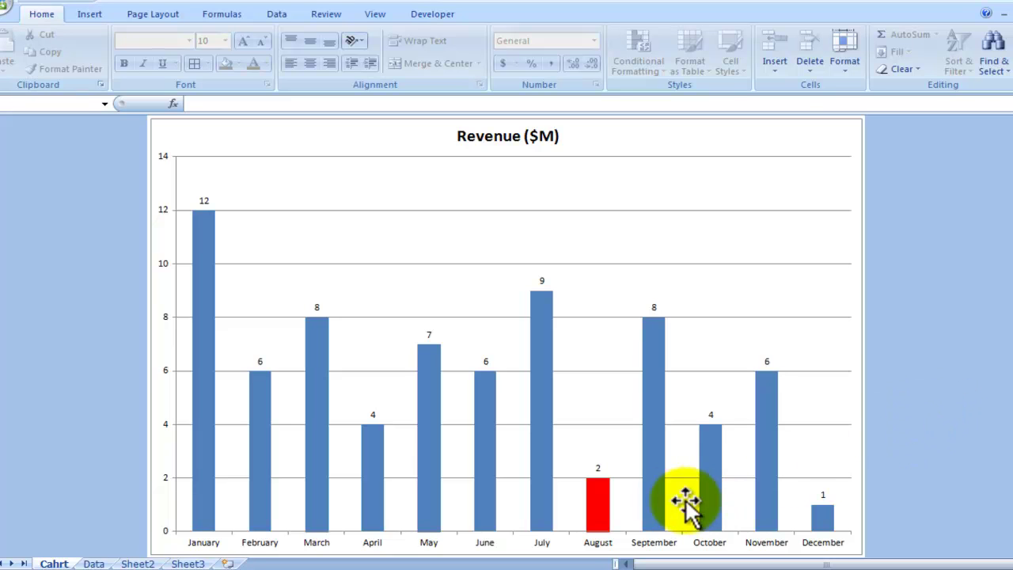
pyautogui.click(655, 453)
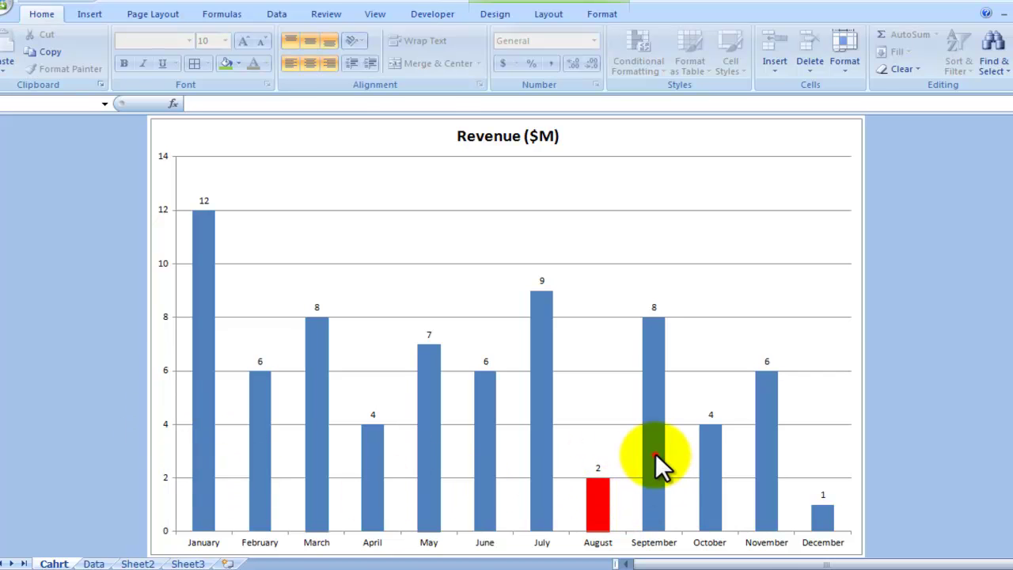
pyautogui.click(655, 452)
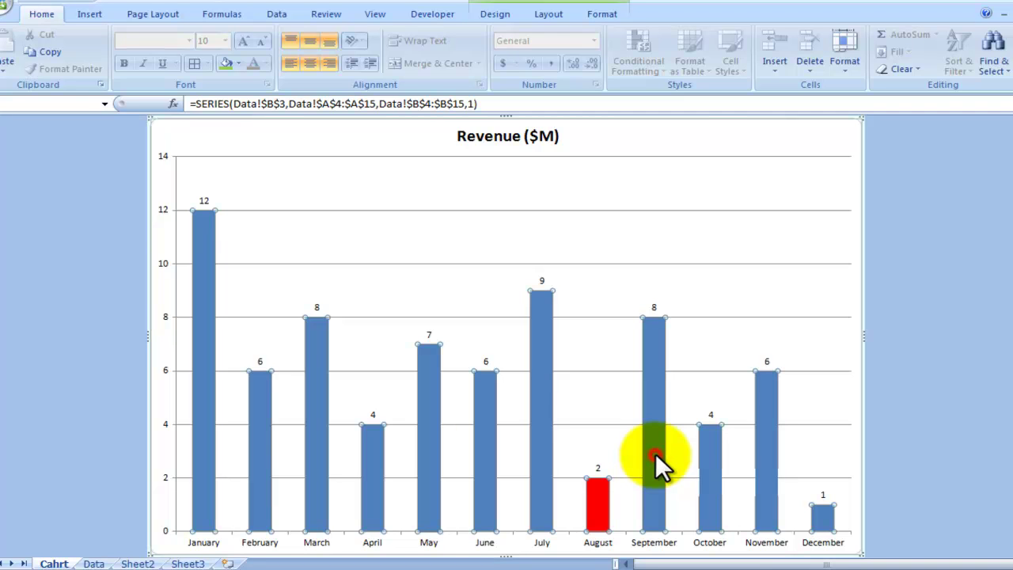
pyautogui.click(659, 396)
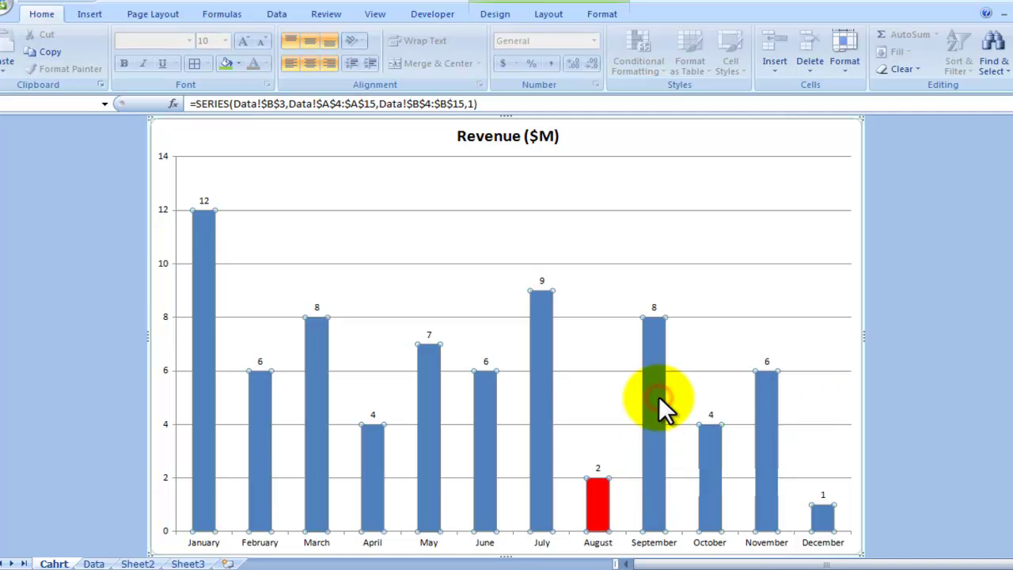
pyautogui.click(936, 353)
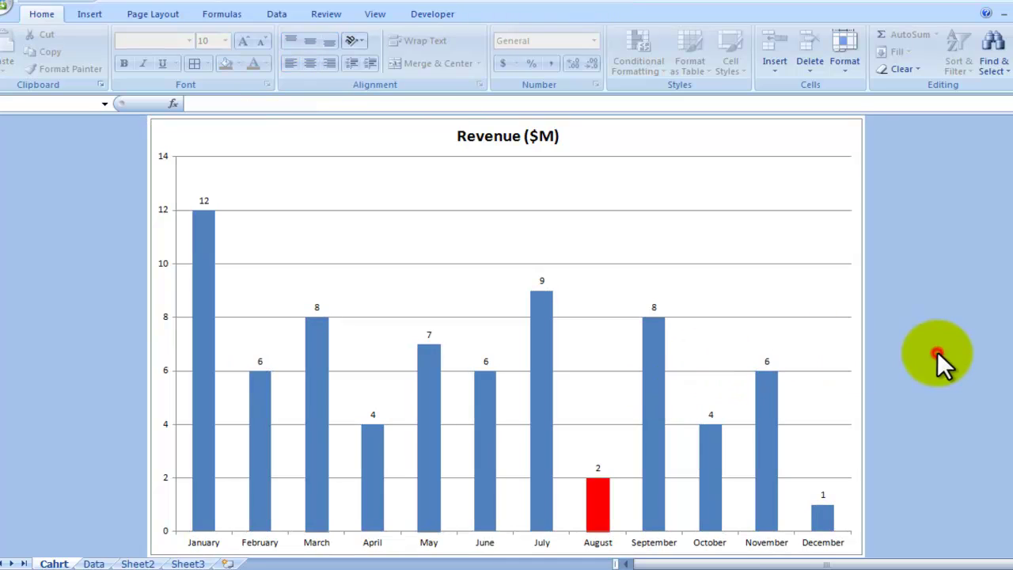
pyautogui.click(655, 377)
pyautogui.click(655, 377)
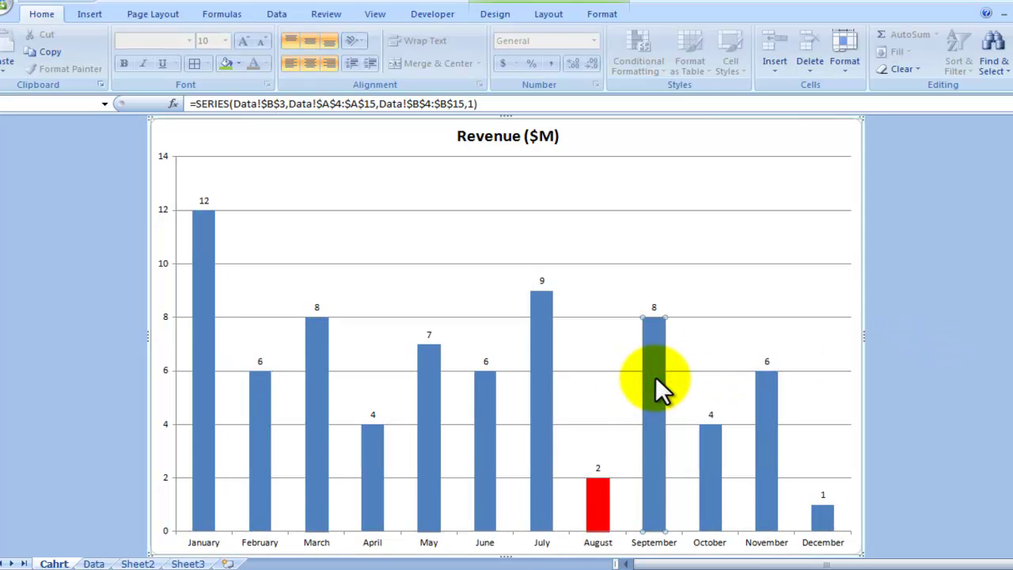
# Step: Fill the September data point (value 8) with solid green and deselect the chart
pyautogui.rightClick(654, 391)
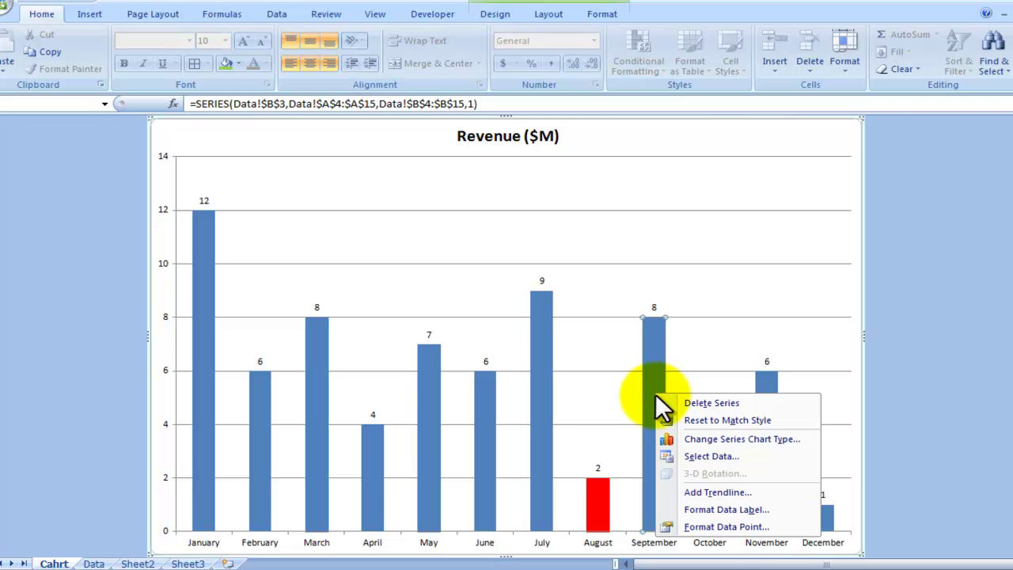
pyautogui.click(721, 527)
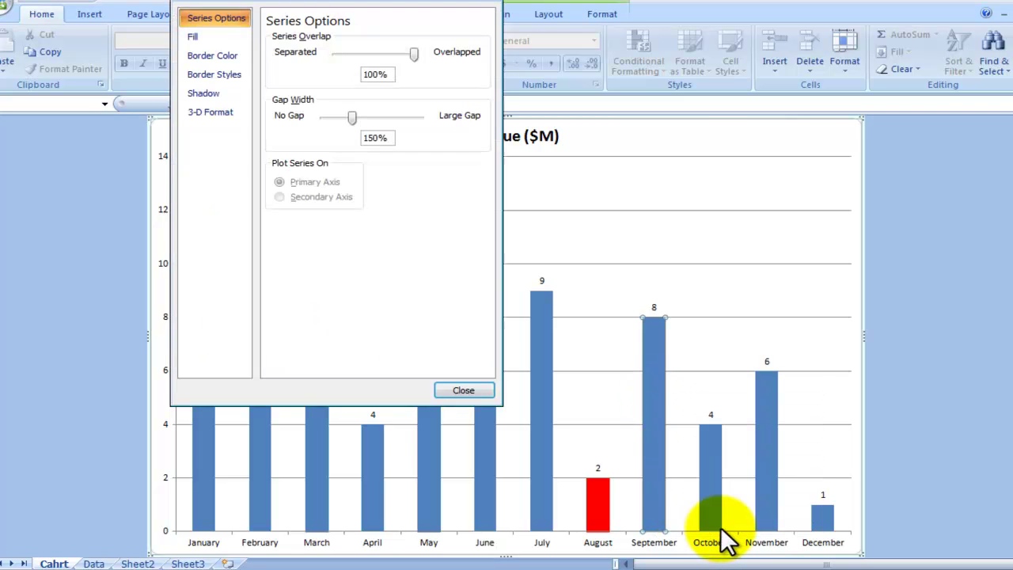
pyautogui.click(198, 37)
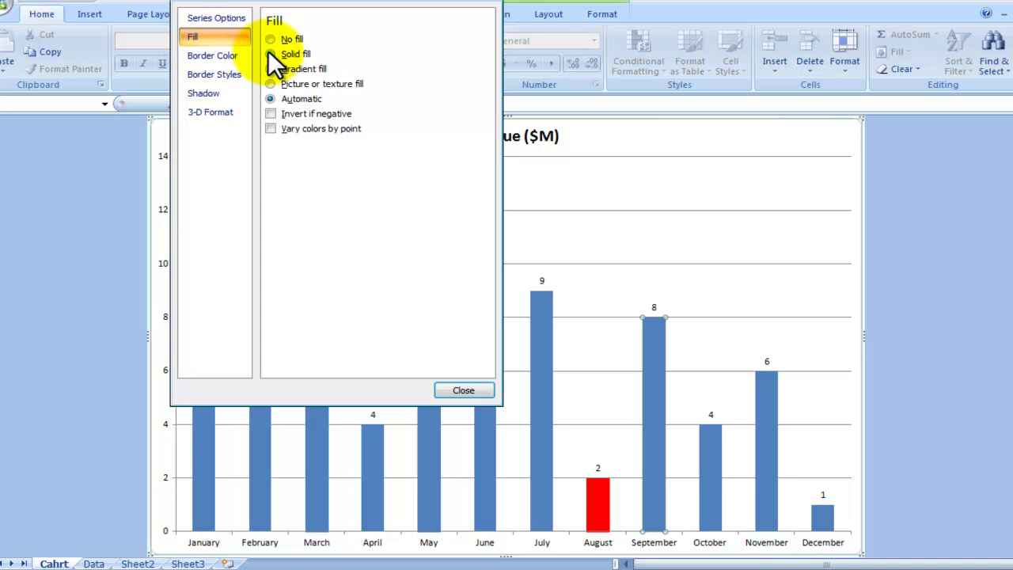
pyautogui.click(269, 53)
pyautogui.click(339, 148)
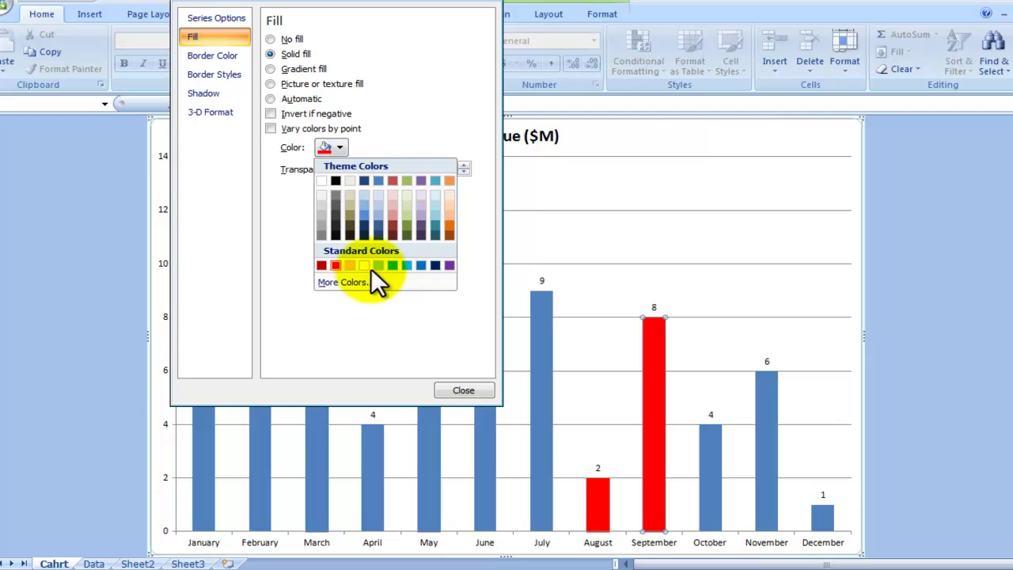
pyautogui.click(392, 265)
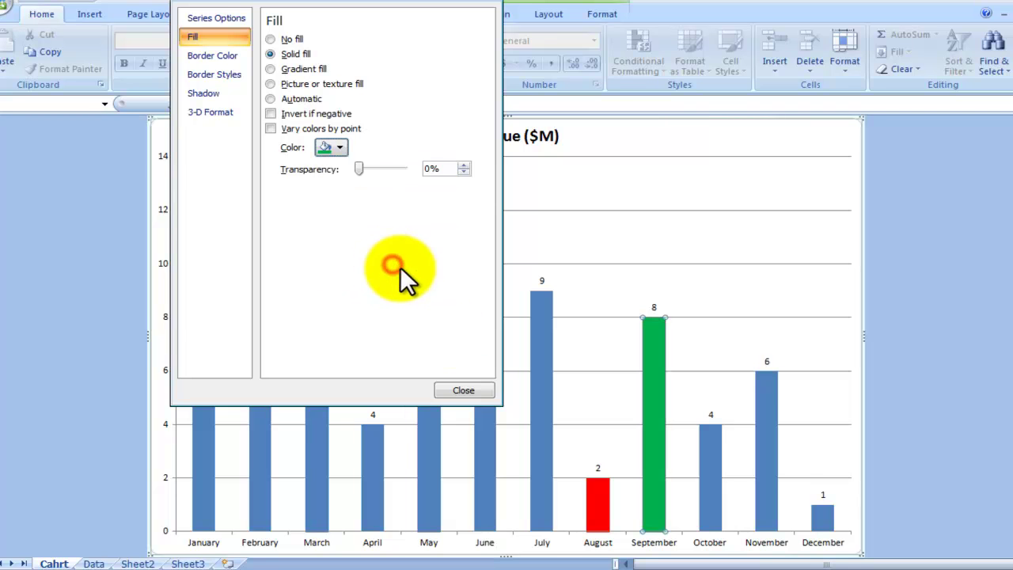
pyautogui.click(463, 390)
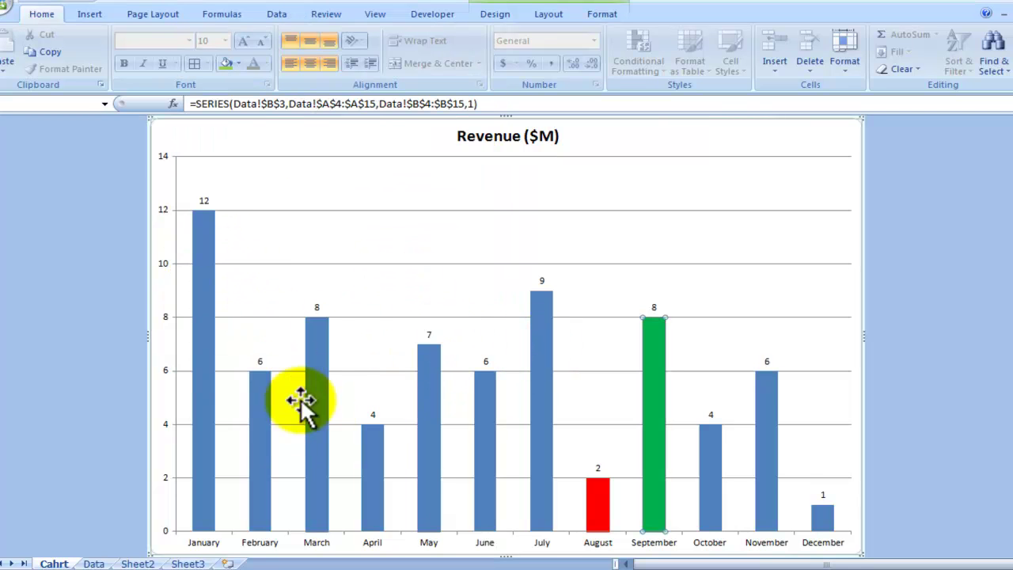
pyautogui.click(911, 416)
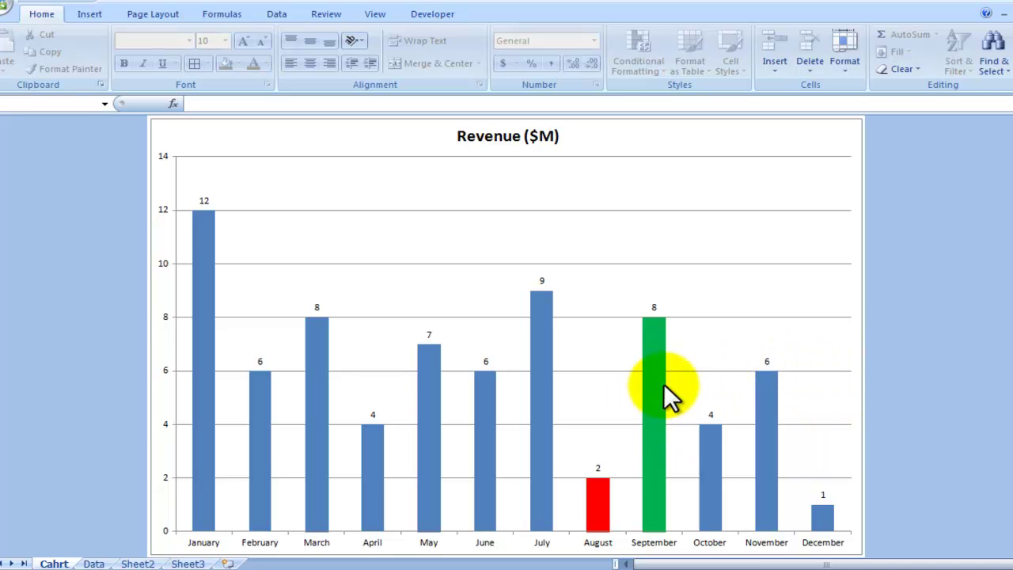
# Step: Select only July's value label 9 and place it in text editing
pyautogui.click(543, 283)
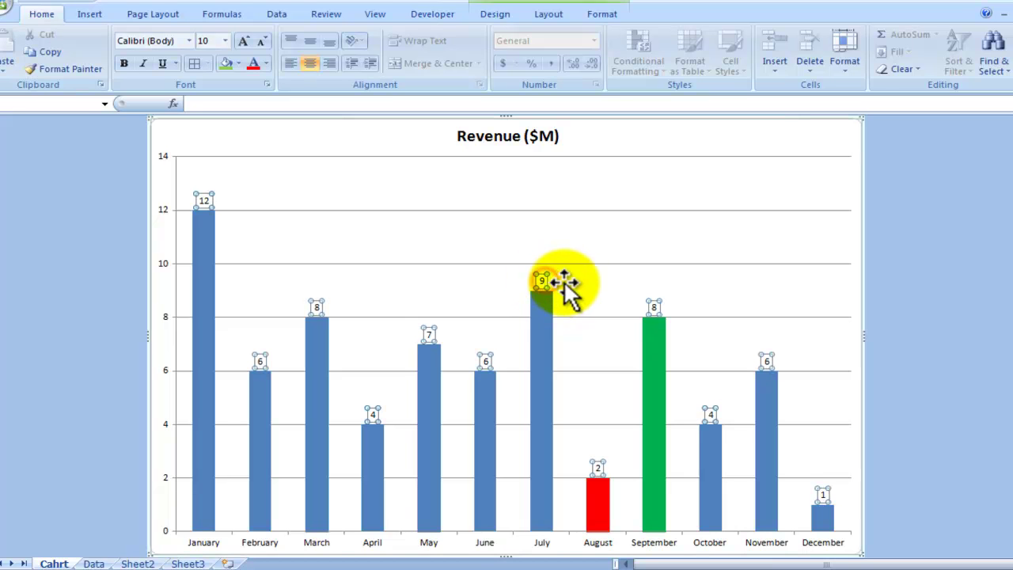
pyautogui.click(543, 281)
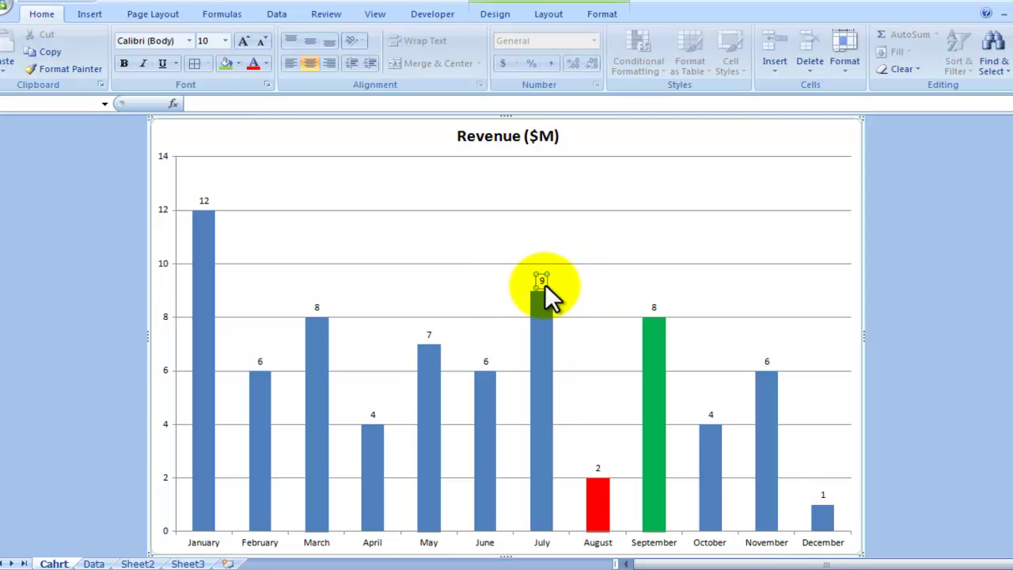
pyautogui.click(544, 283)
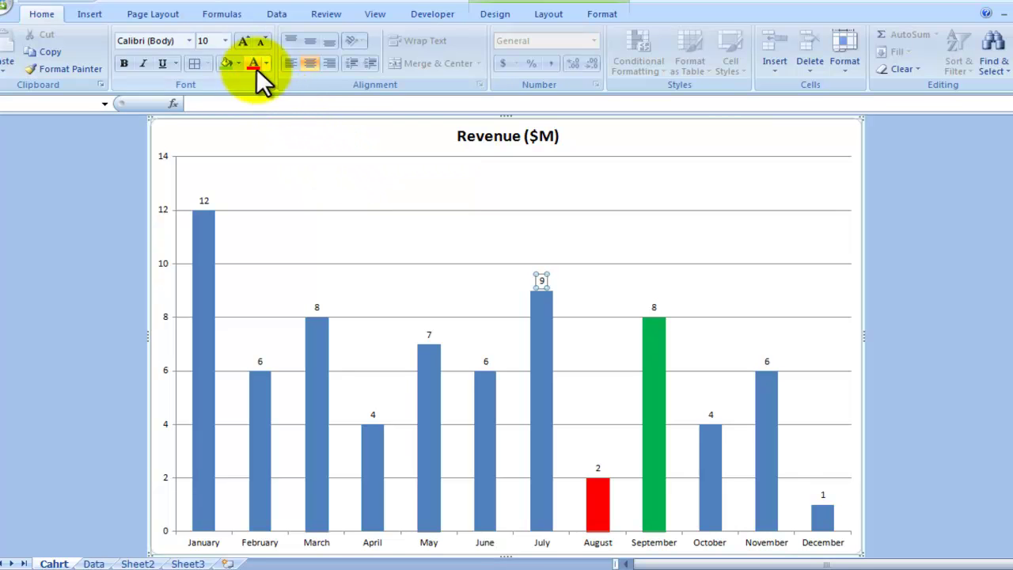
# Step: Format the July label as 28-point red text on a yellow fill
pyautogui.click(225, 40)
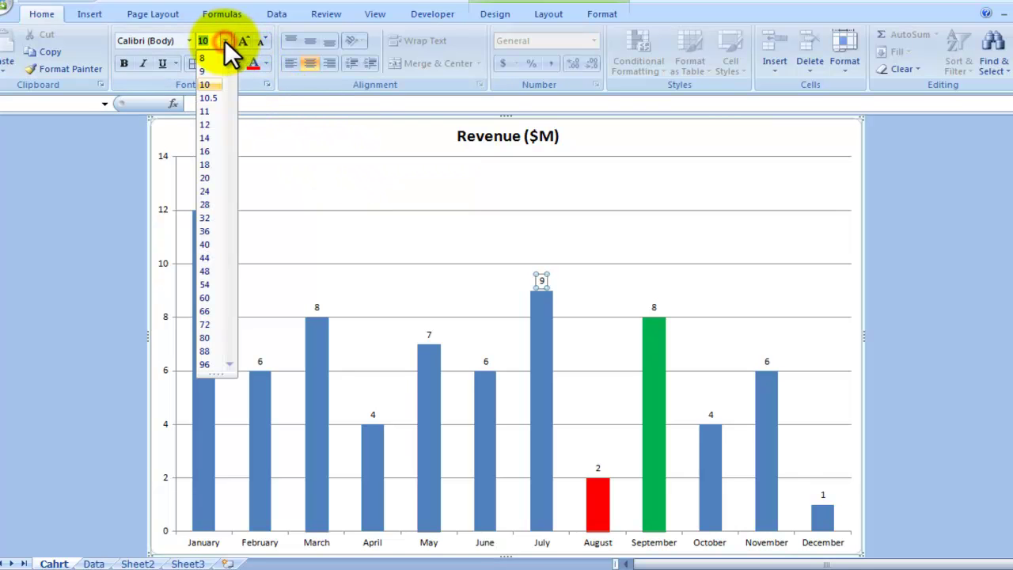
pyautogui.click(204, 204)
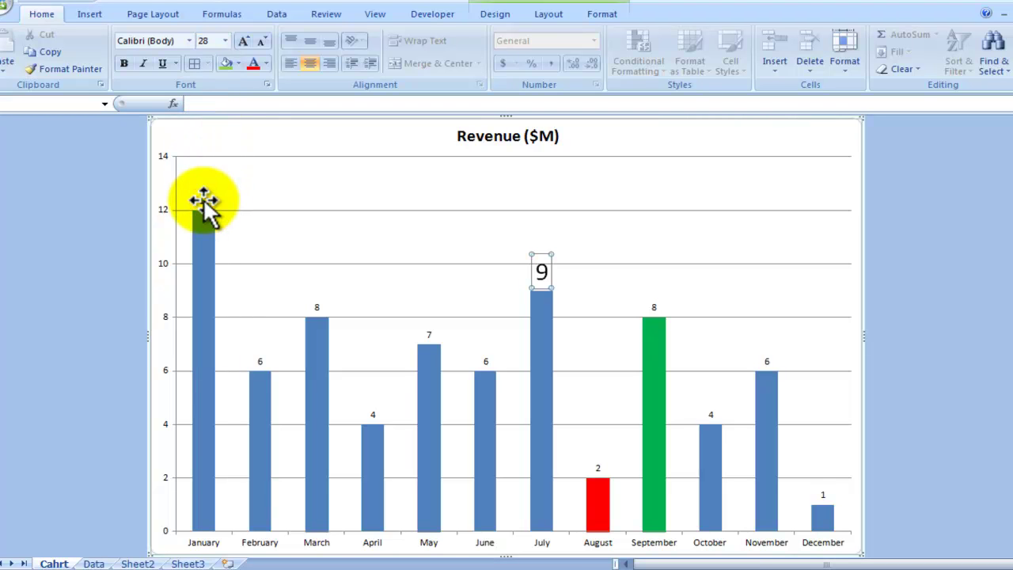
pyautogui.click(267, 64)
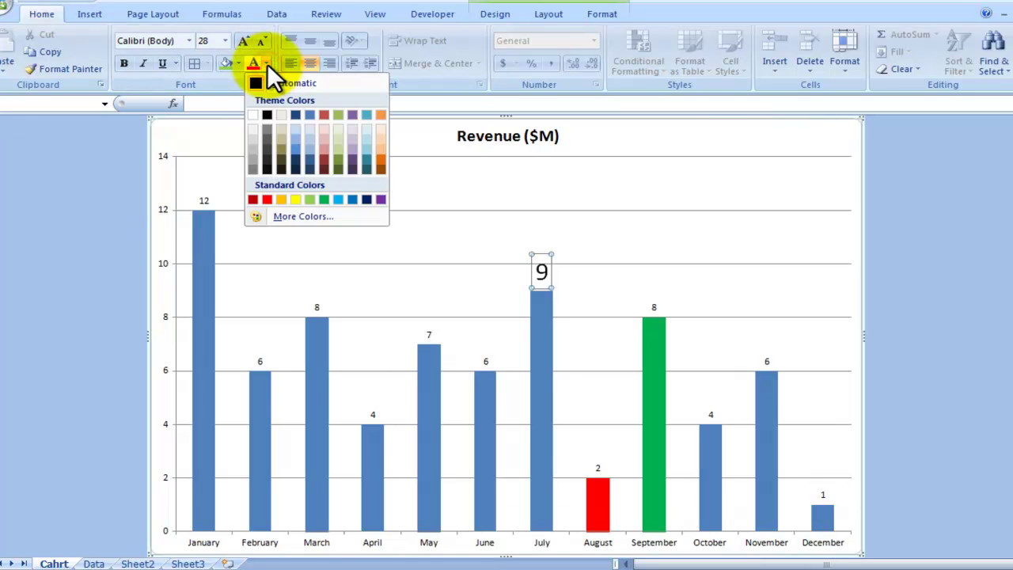
pyautogui.click(269, 199)
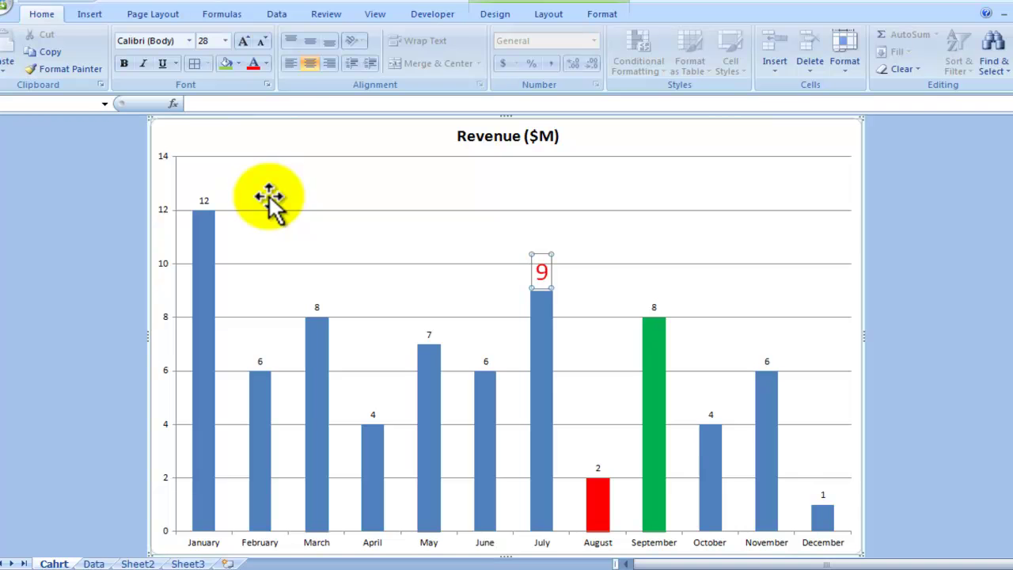
pyautogui.click(238, 66)
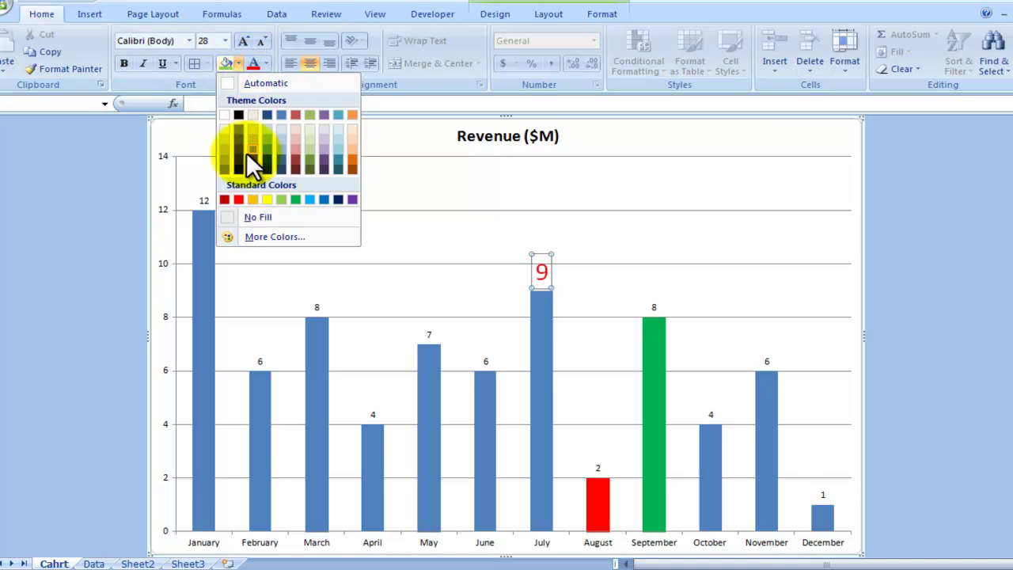
pyautogui.click(266, 201)
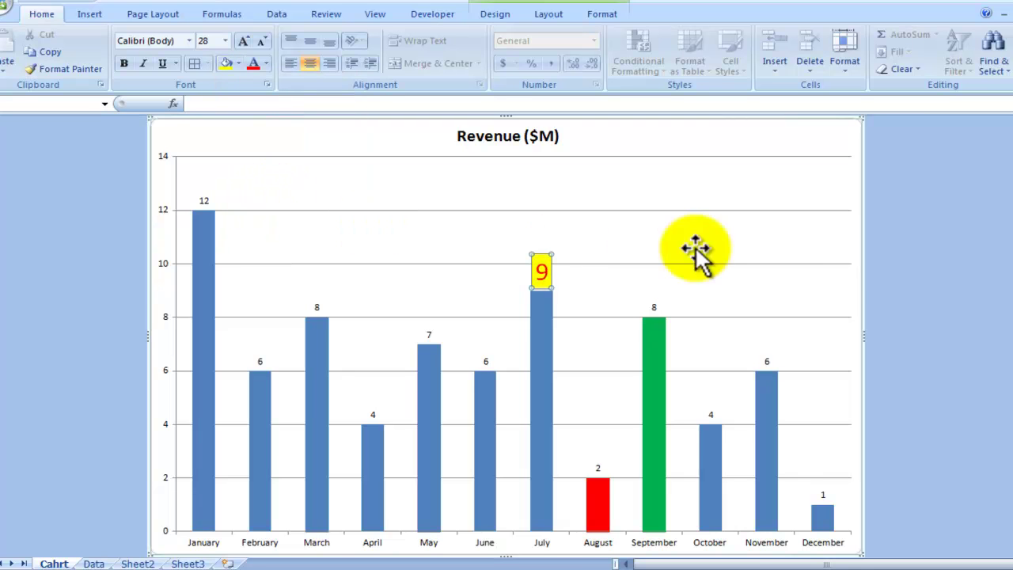
pyautogui.click(910, 261)
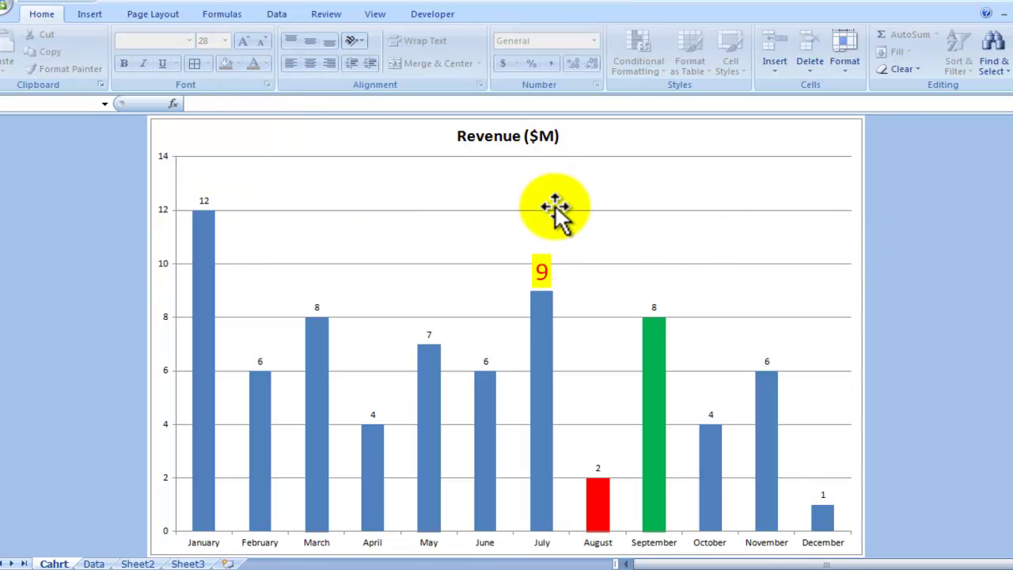